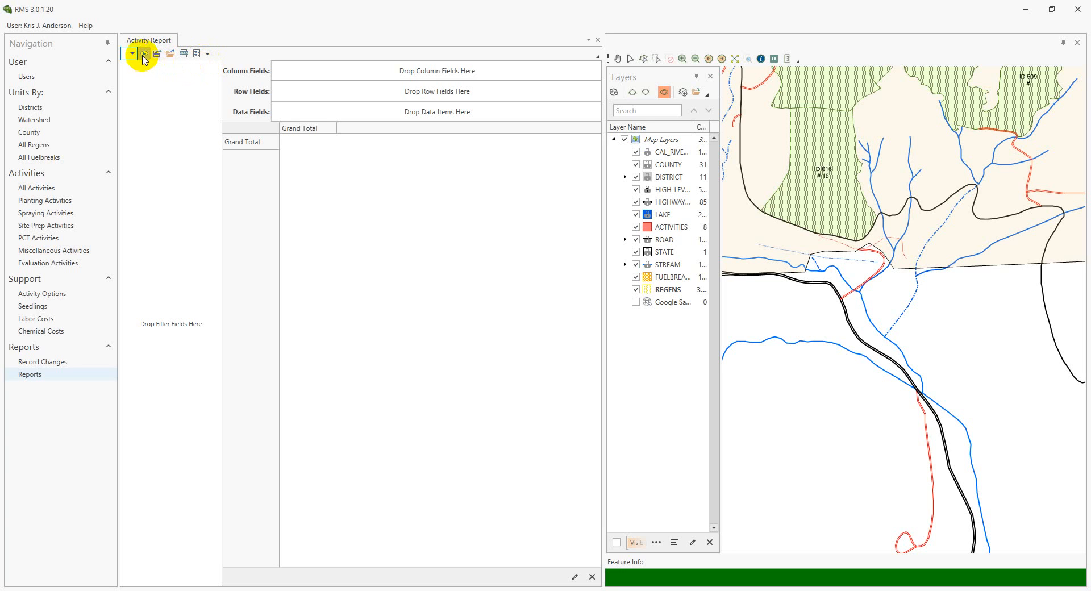
Load the Planting data into the activity report and check which invoice reports are available for it.
click(132, 54)
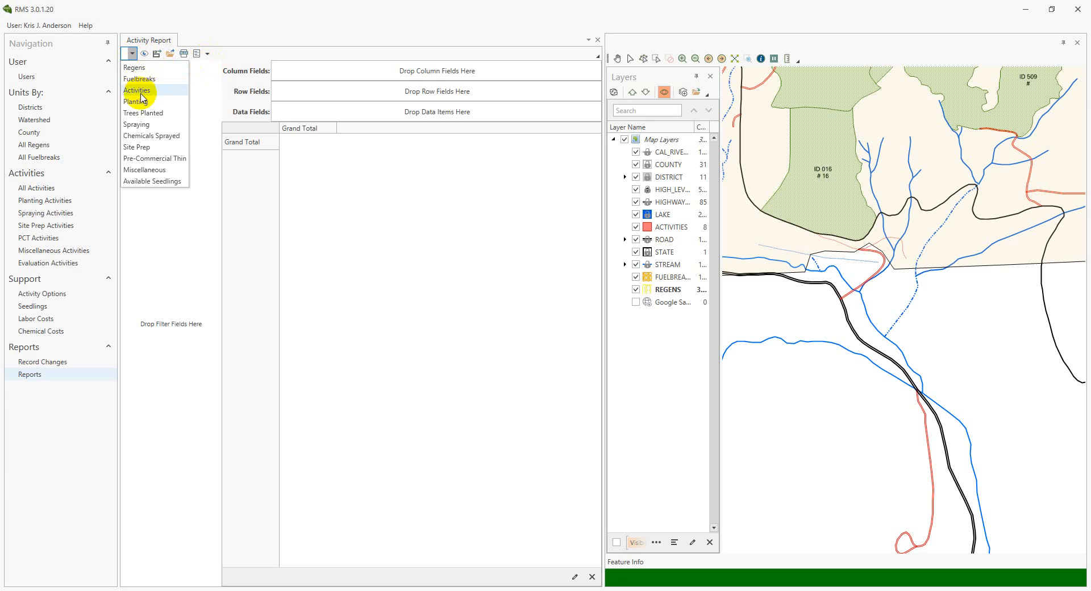
click(141, 103)
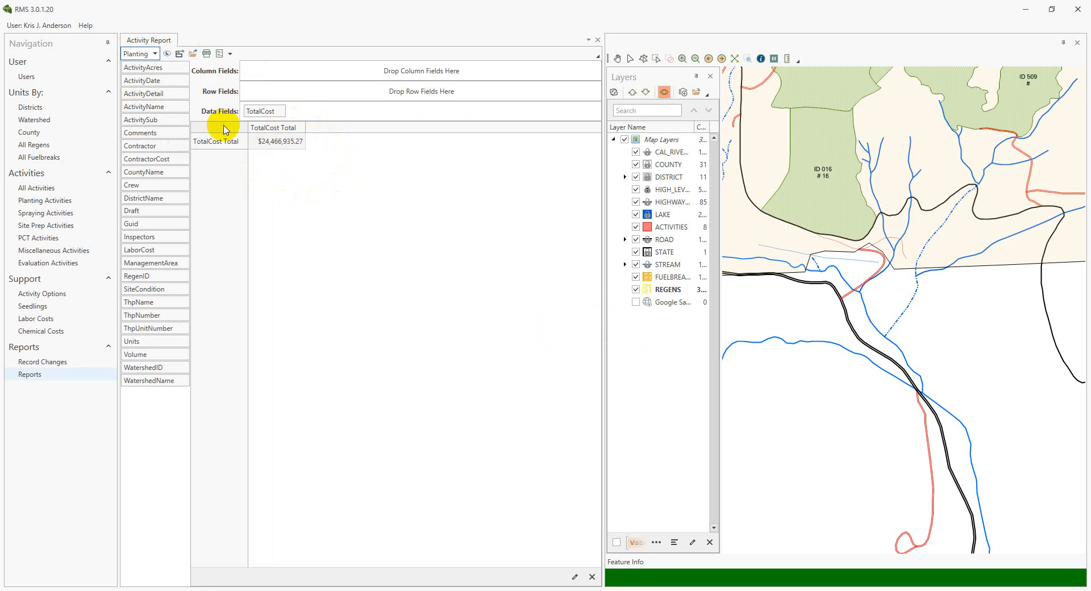
click(230, 54)
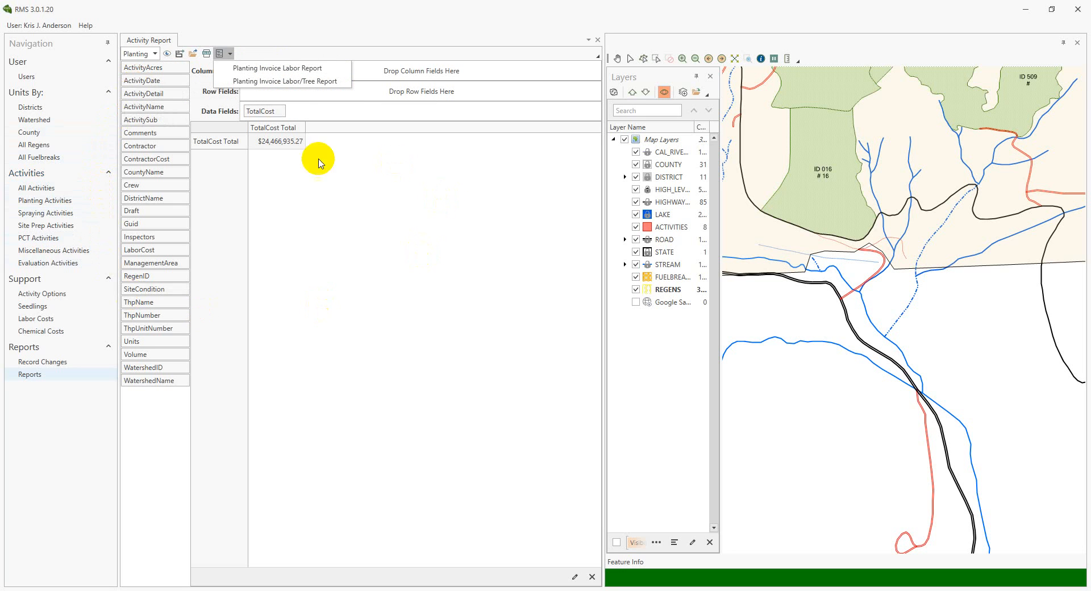
click(341, 196)
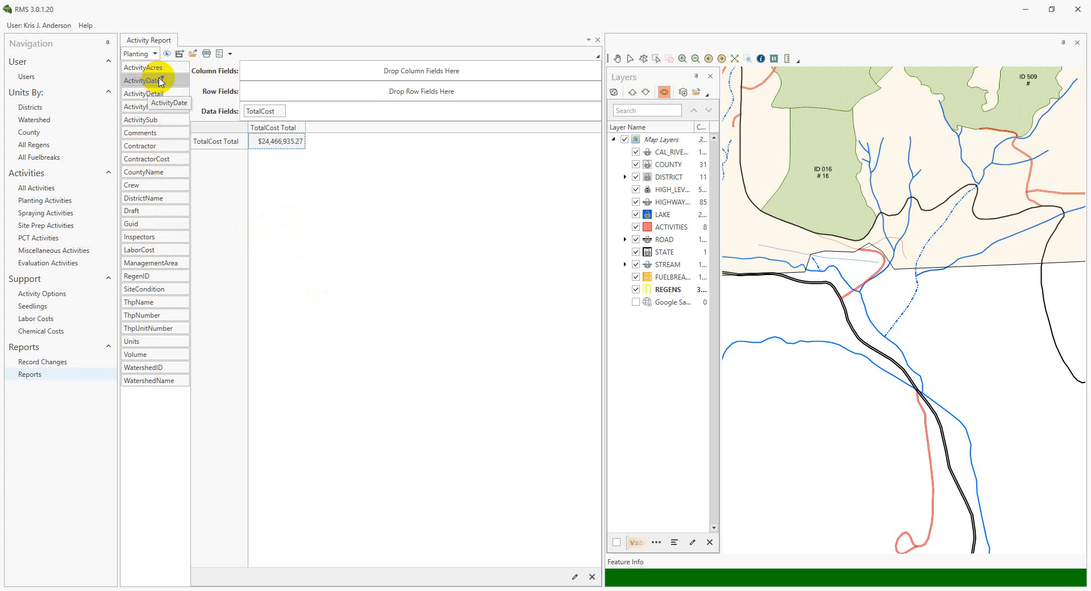
Filter the activity date to all of 2021, keeping every month included.
click(162, 80)
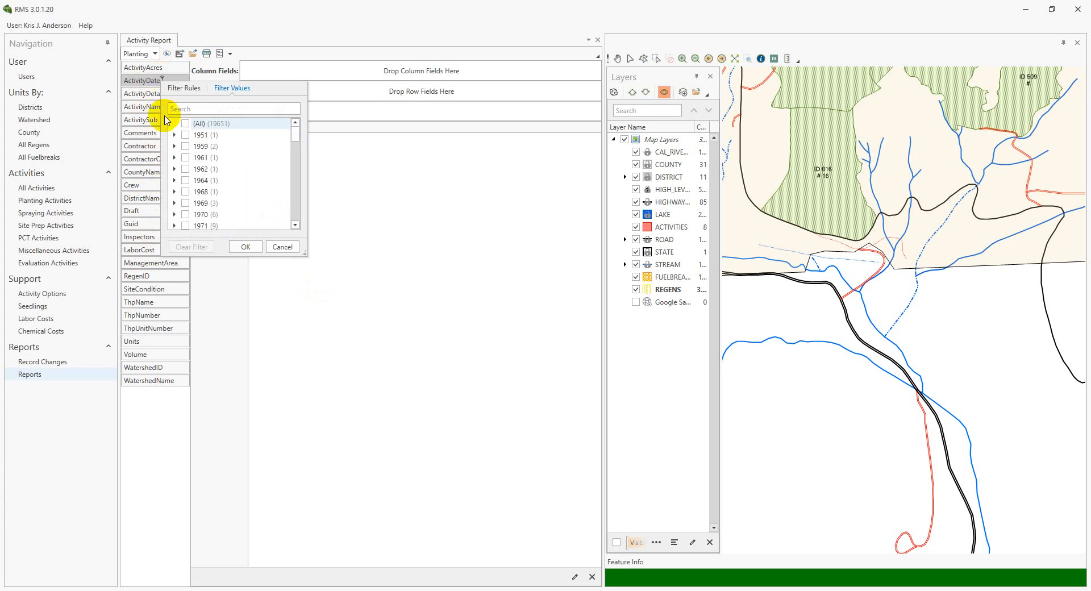
drag(294, 130, 295, 221)
click(186, 212)
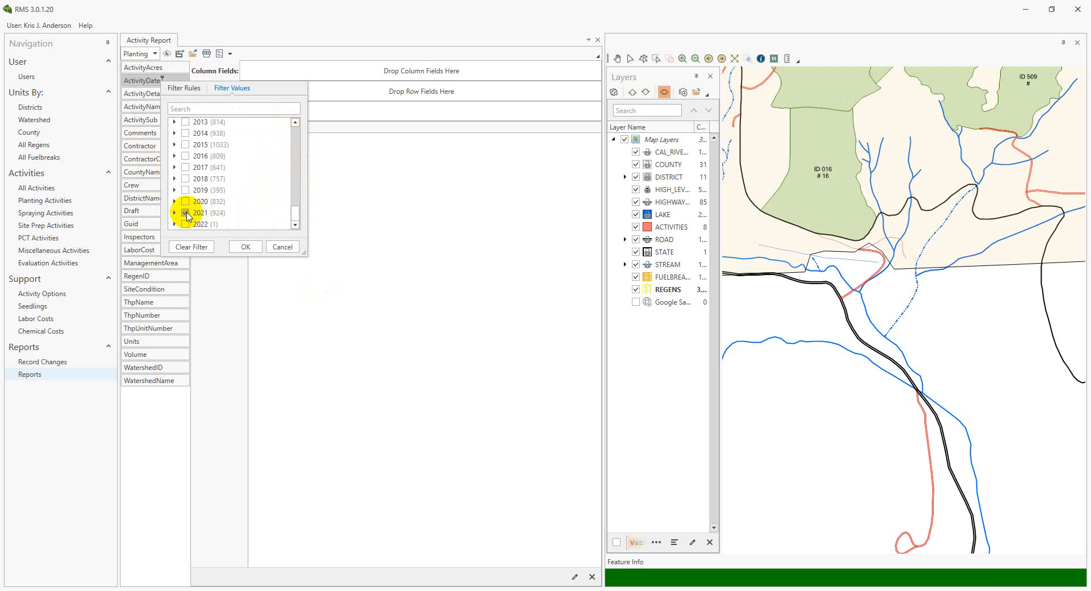
click(175, 213)
click(296, 225)
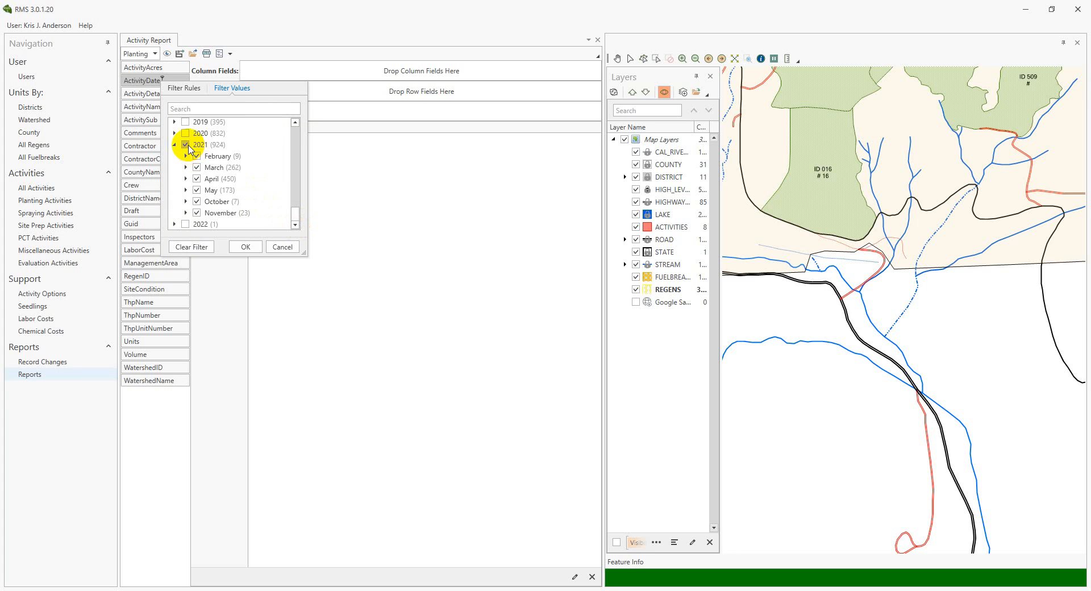
click(197, 202)
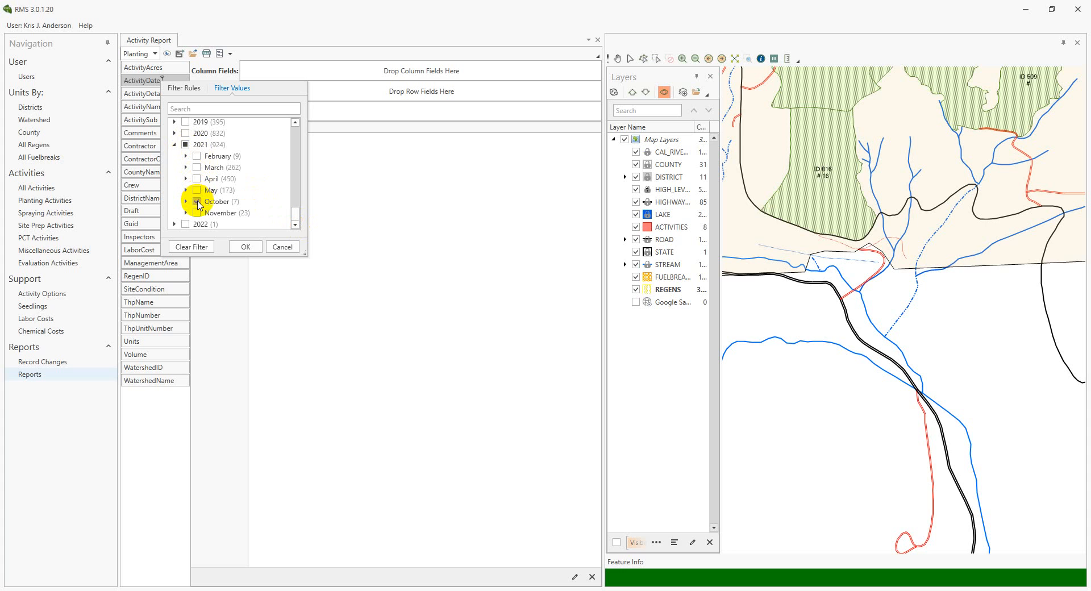
click(196, 201)
scroll(260, 202, up, 1)
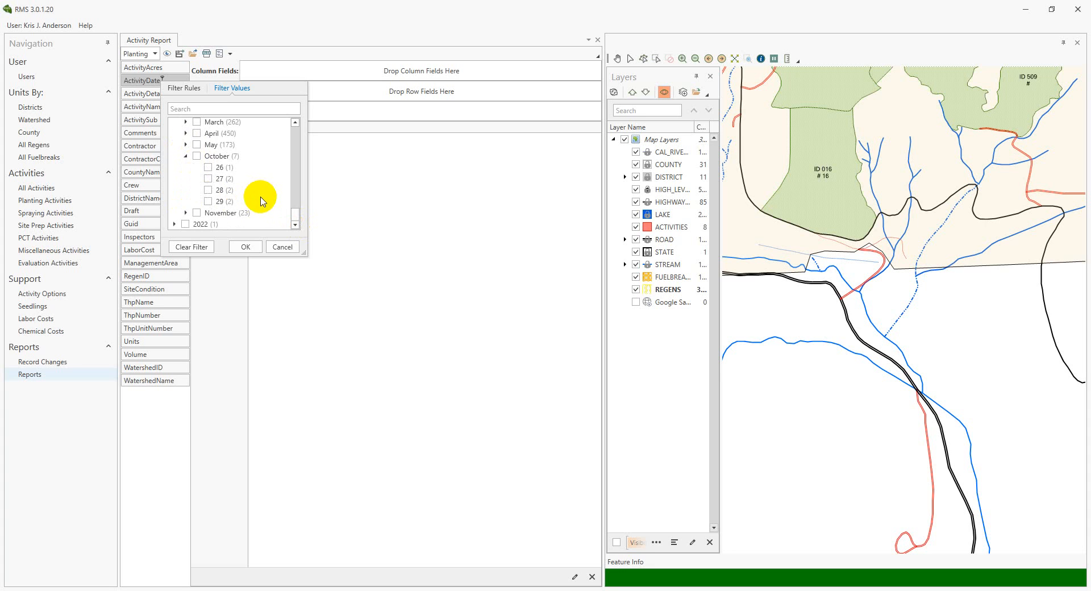
click(185, 167)
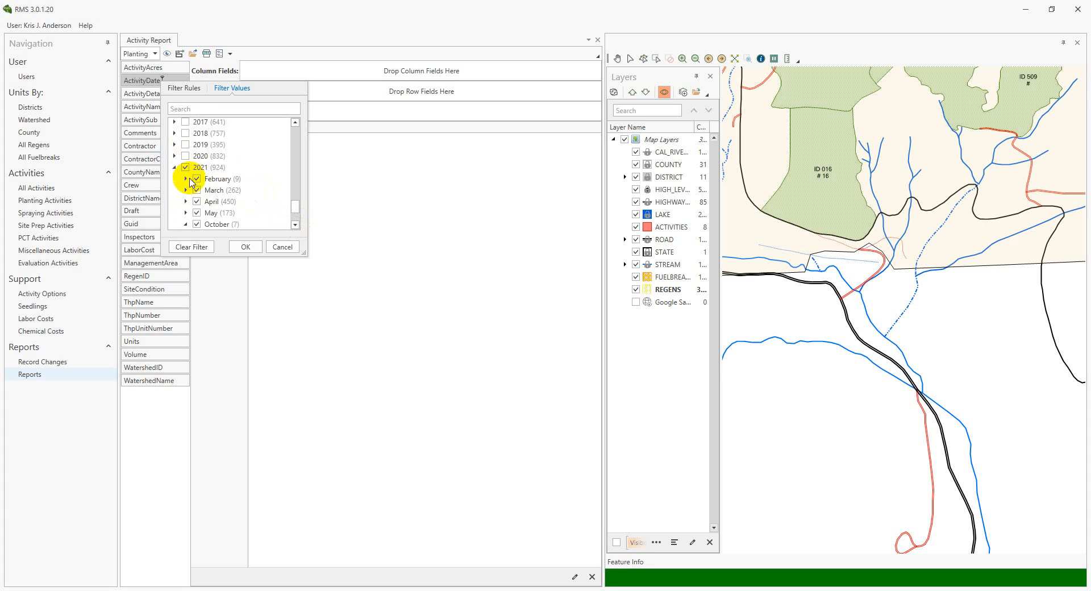
click(246, 244)
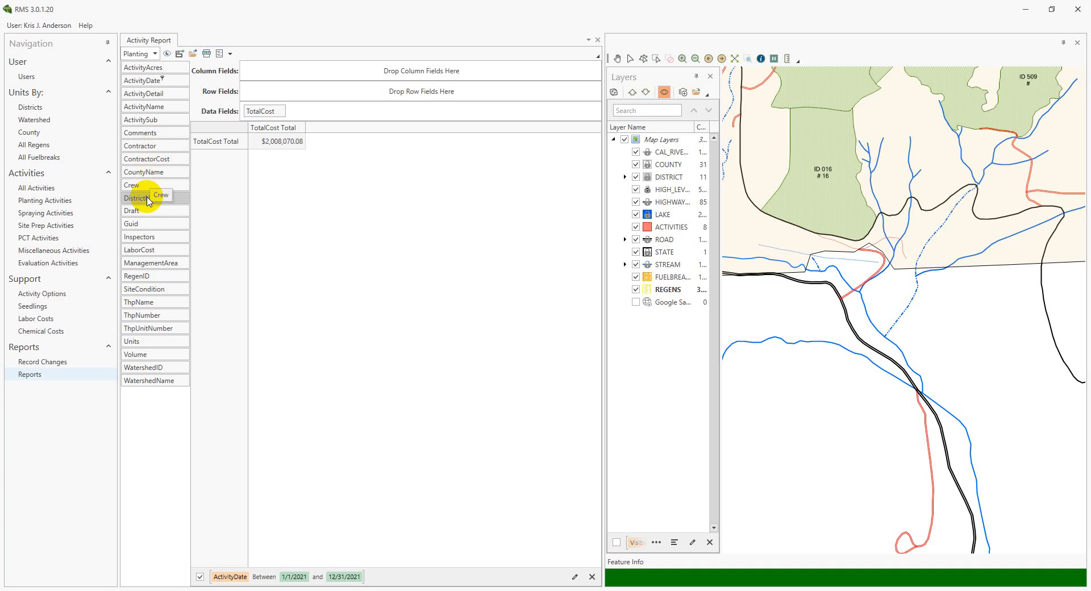
Filter the district name to Redding only.
drag(164, 199, 166, 199)
click(166, 197)
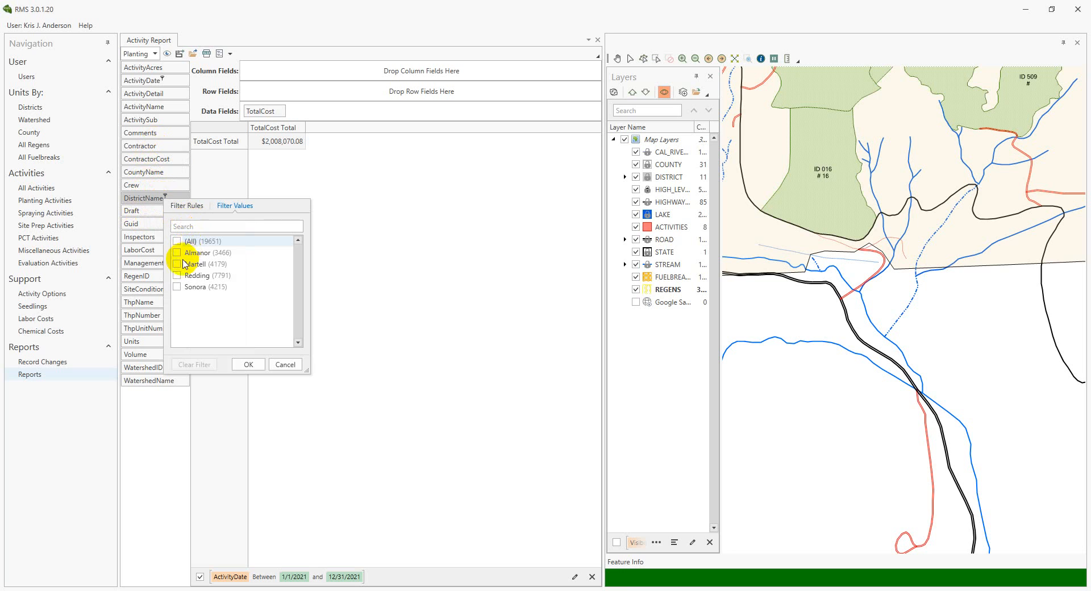
click(178, 276)
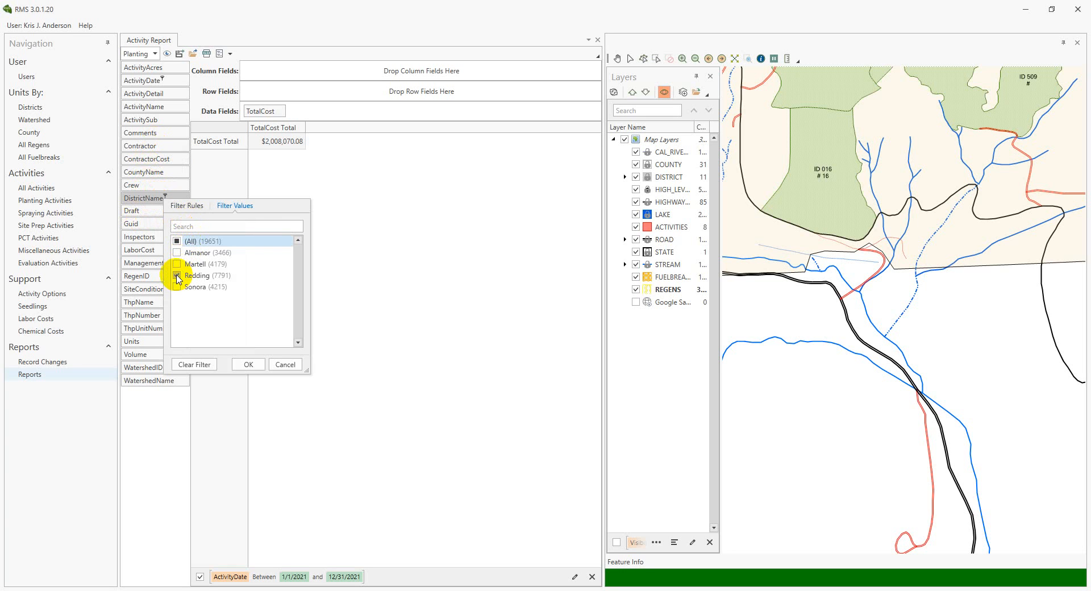
click(249, 364)
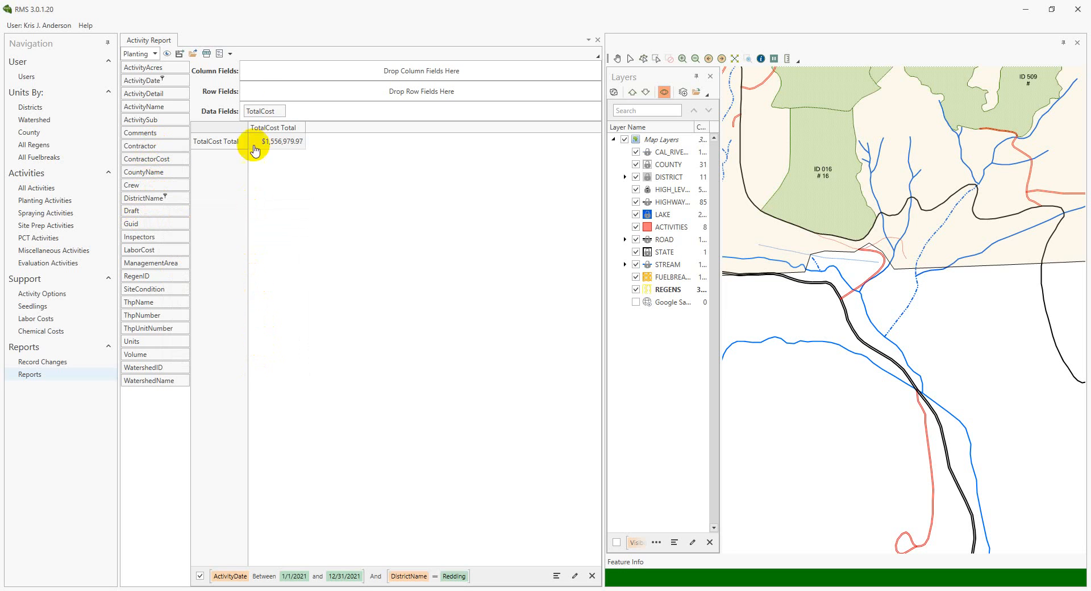
Export the Planting Invoice Labor Report to the Desktop as an XLSX file named lab and open it.
click(231, 54)
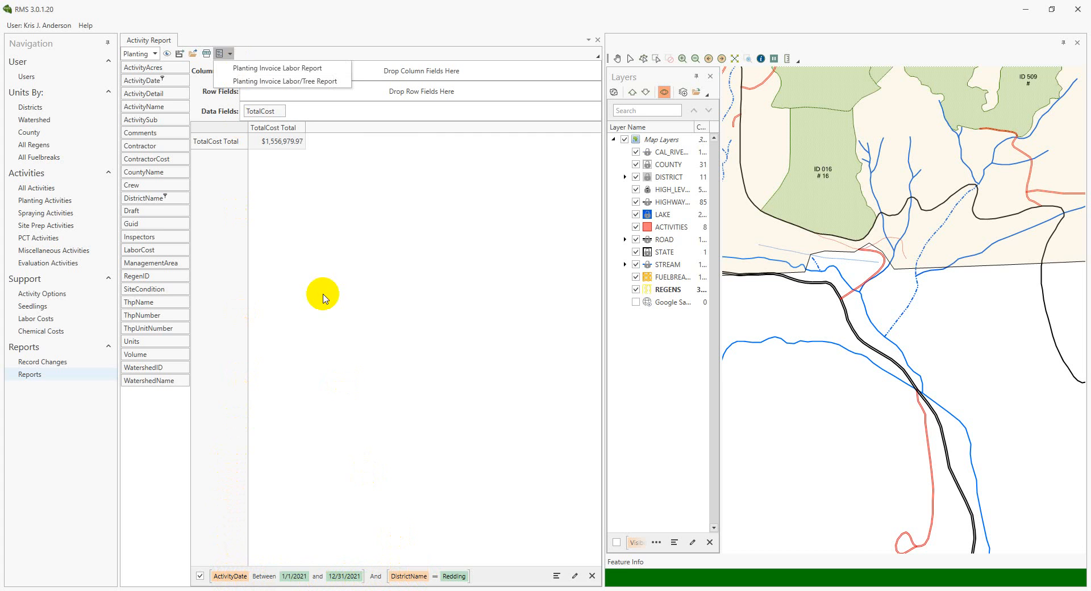
click(258, 69)
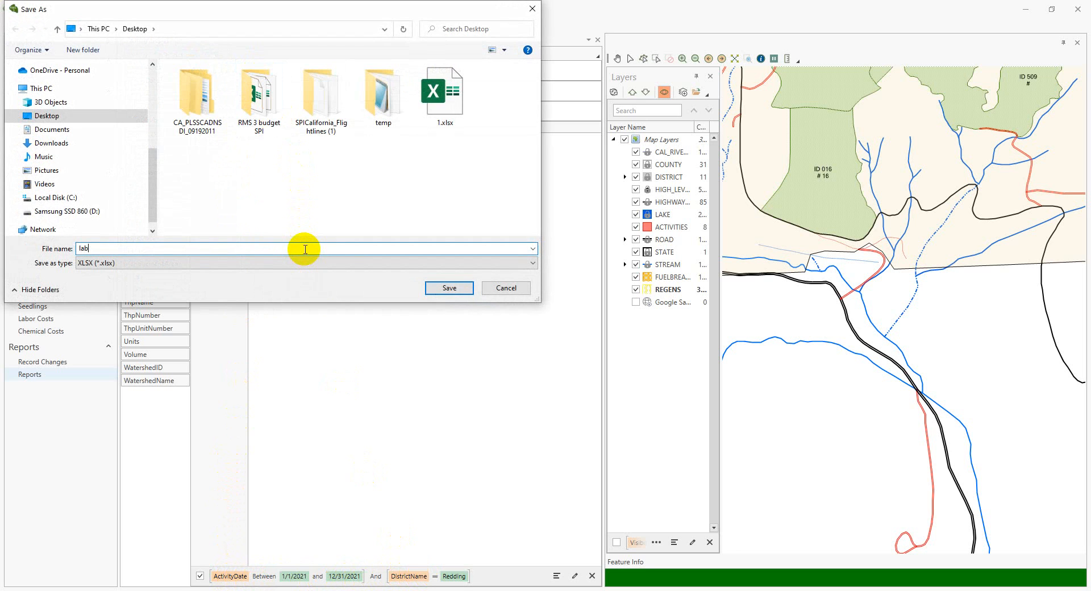
text(lab)
key(Return)
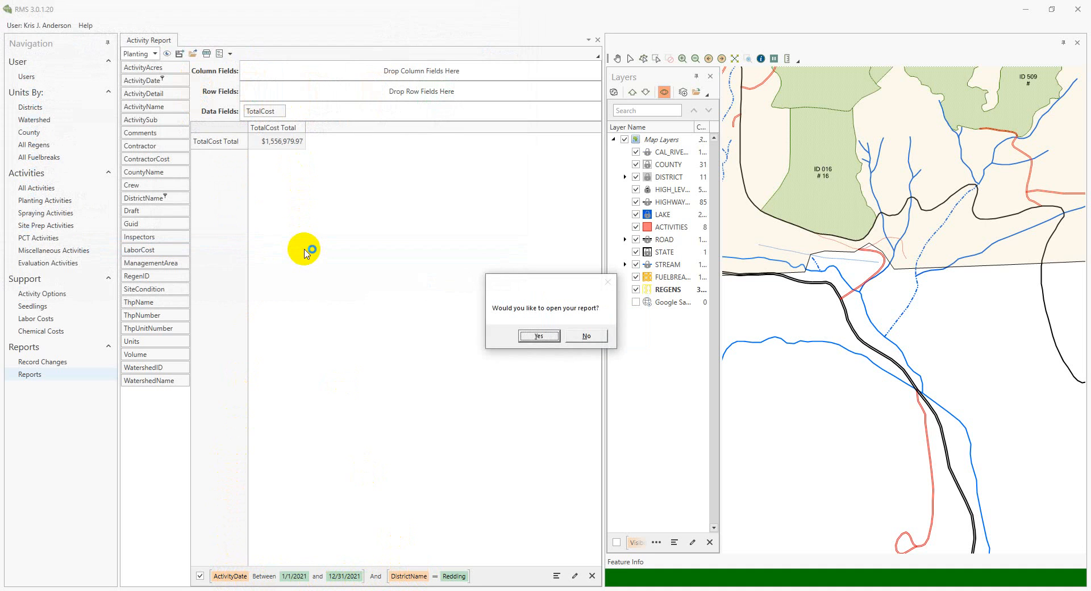
click(540, 335)
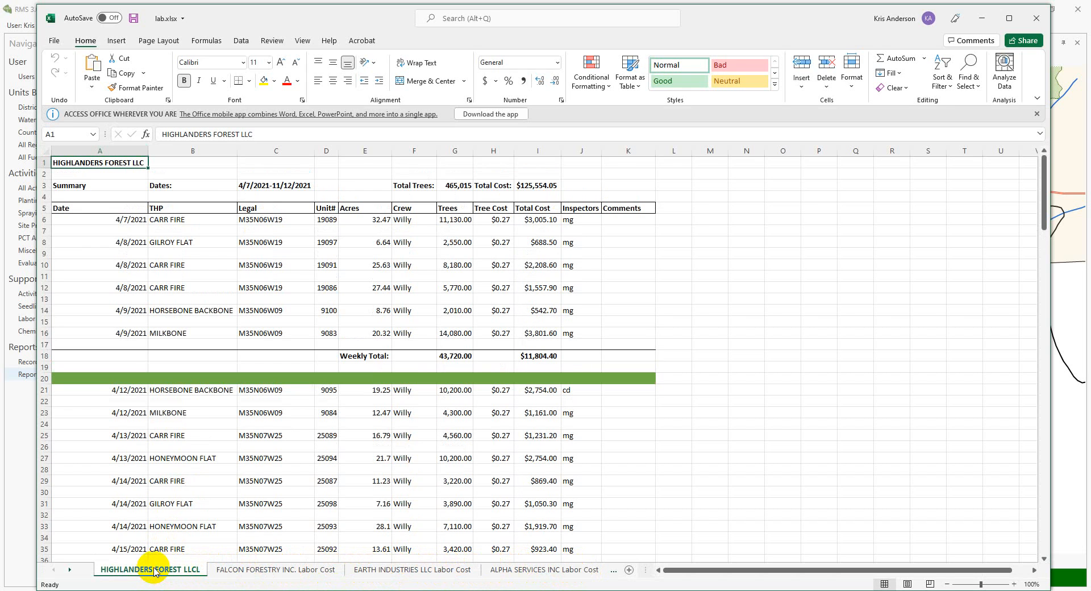
Review the planting entries and weekly totals on the Highlanders Forest sheet, and close the workbook.
scroll(347, 329, down, 6)
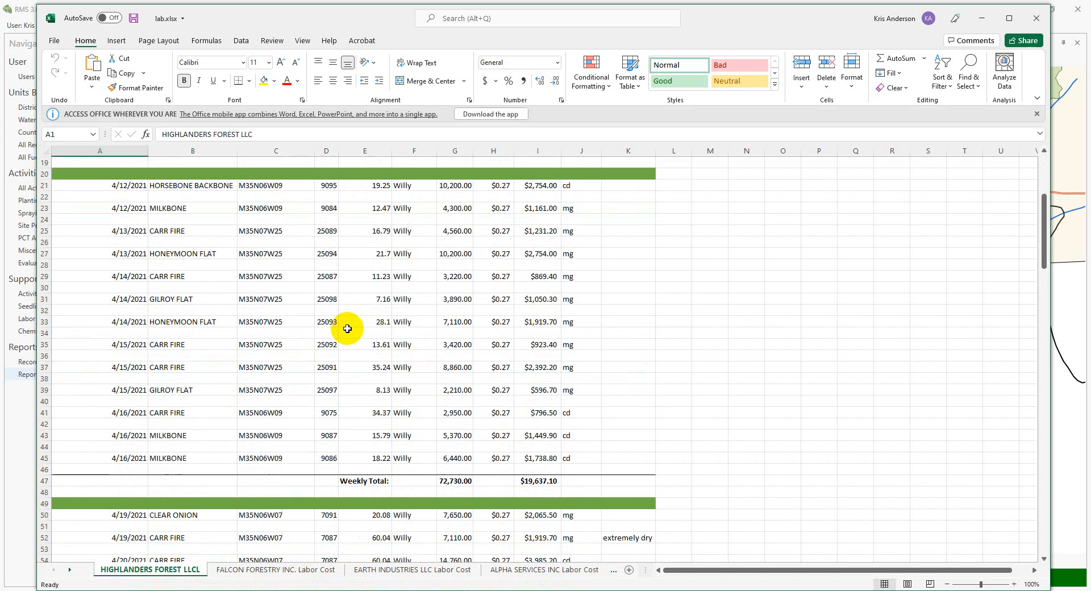
scroll(348, 328, down, 8)
scroll(348, 329, down, 14)
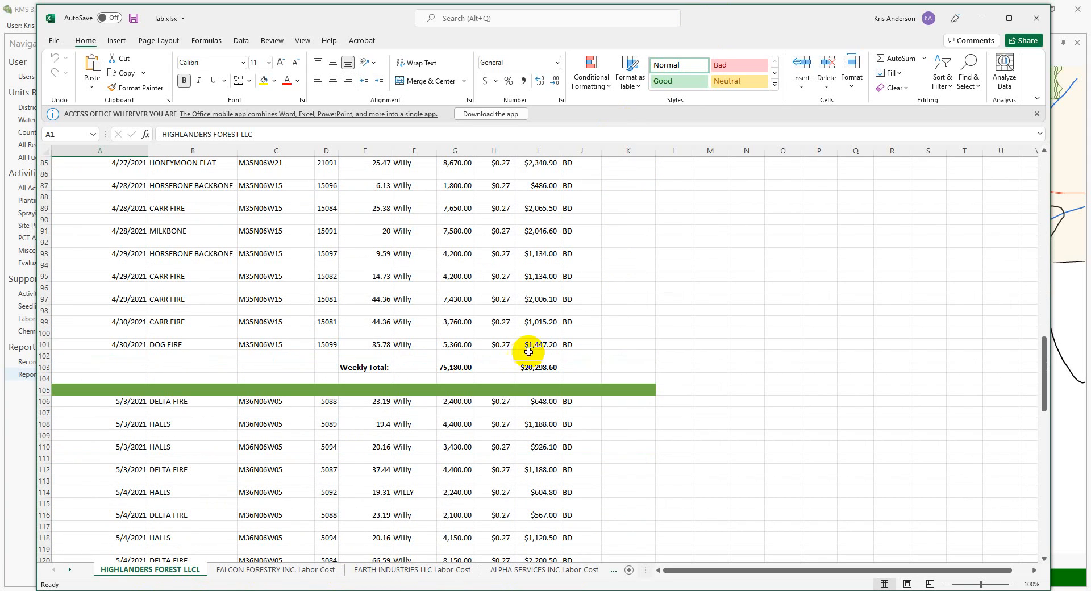
click(1036, 22)
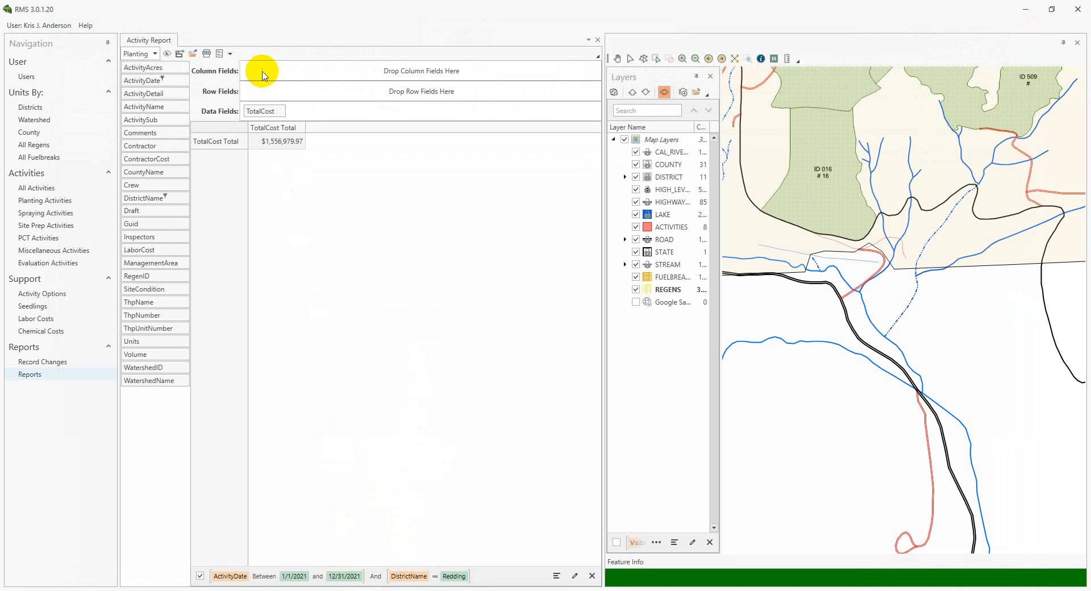
Check the Planting invoice reports, switch the activity report to Trees Planted and check its reports.
click(231, 54)
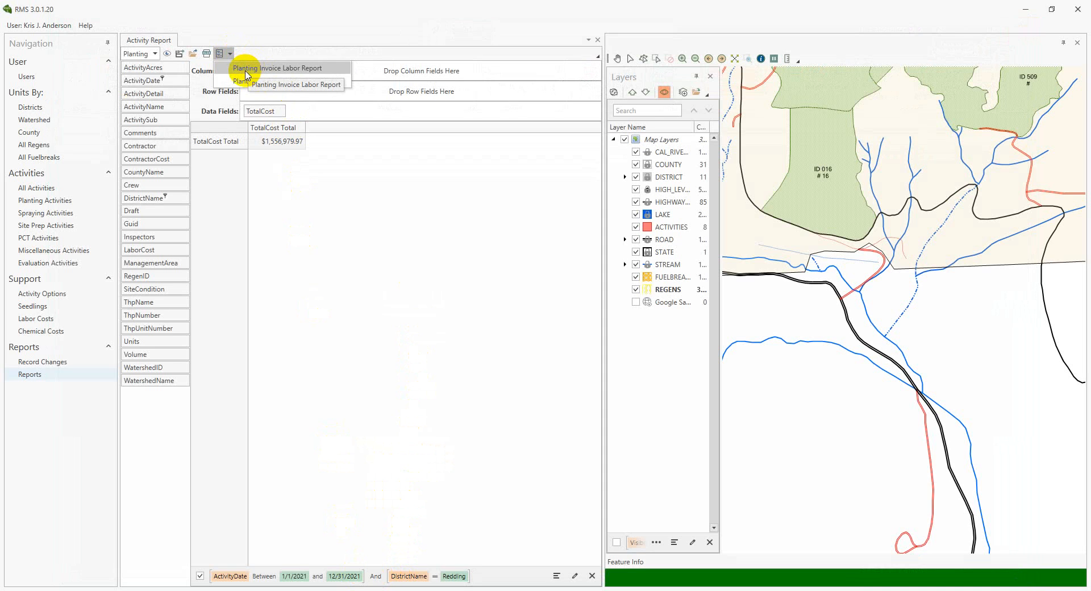
click(259, 49)
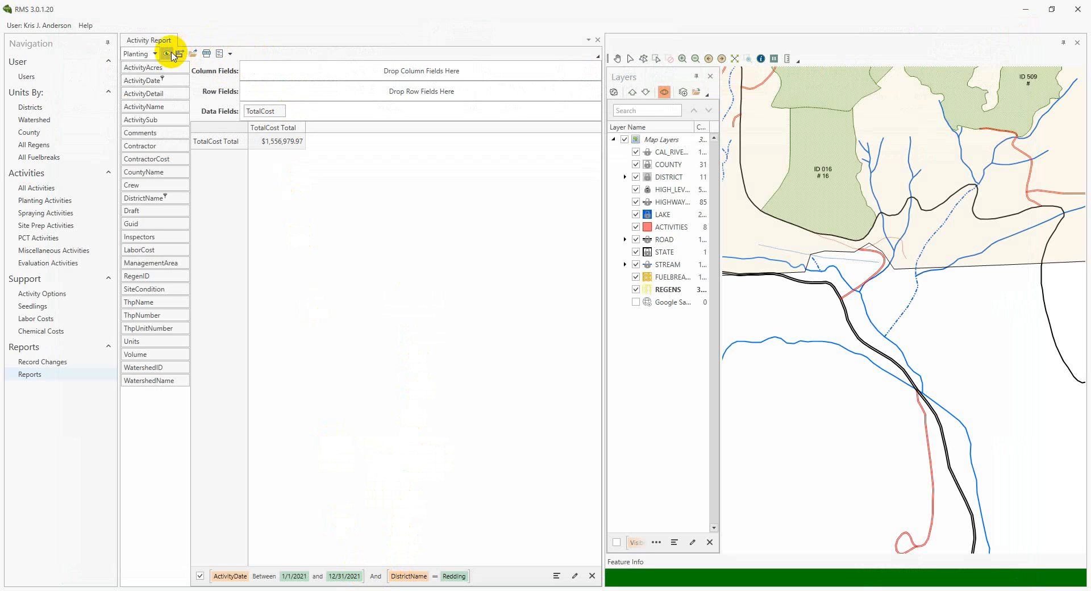
click(157, 55)
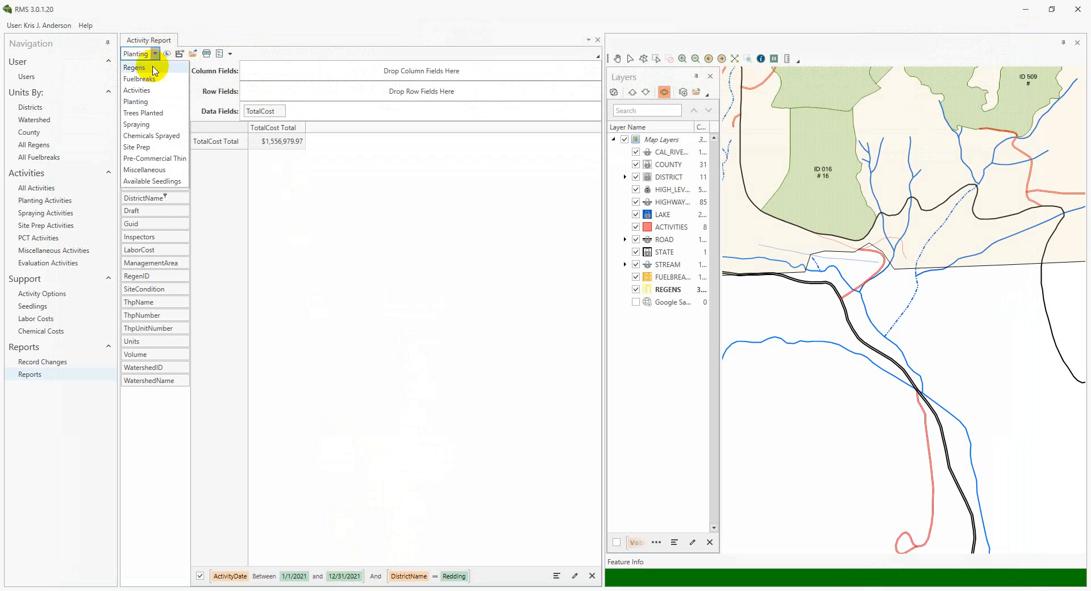
click(149, 113)
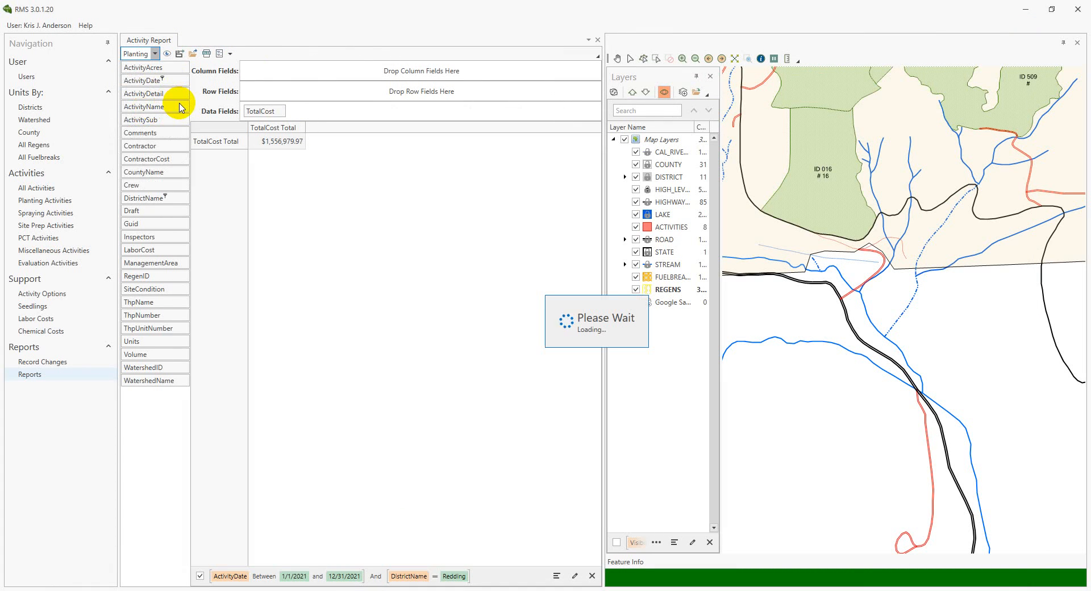
click(246, 54)
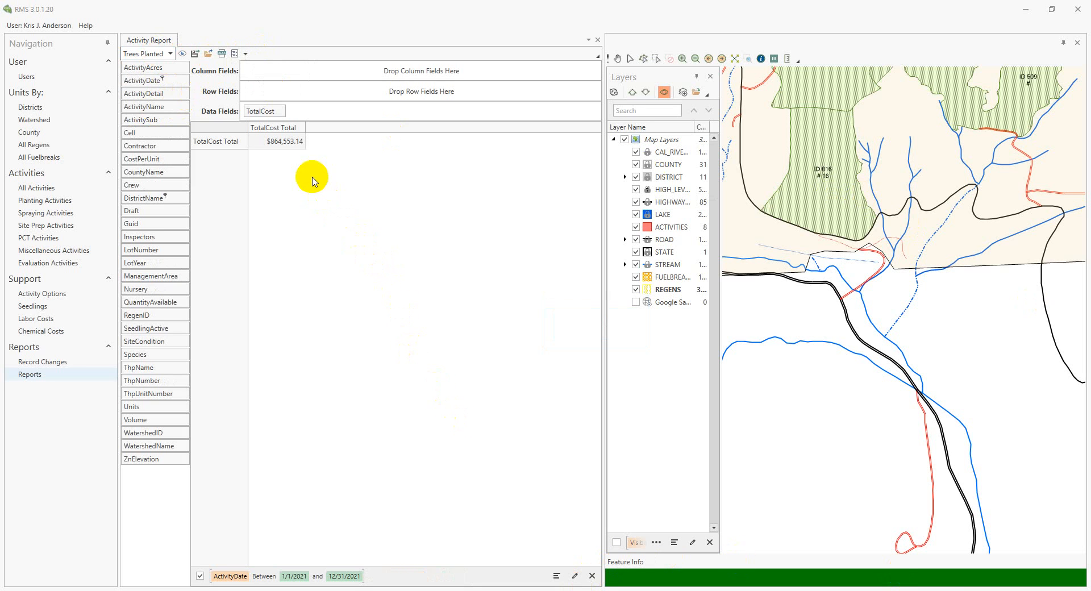
Switch the activity report to Chemicals Sprayed and bring up the choice of report categories again.
click(170, 53)
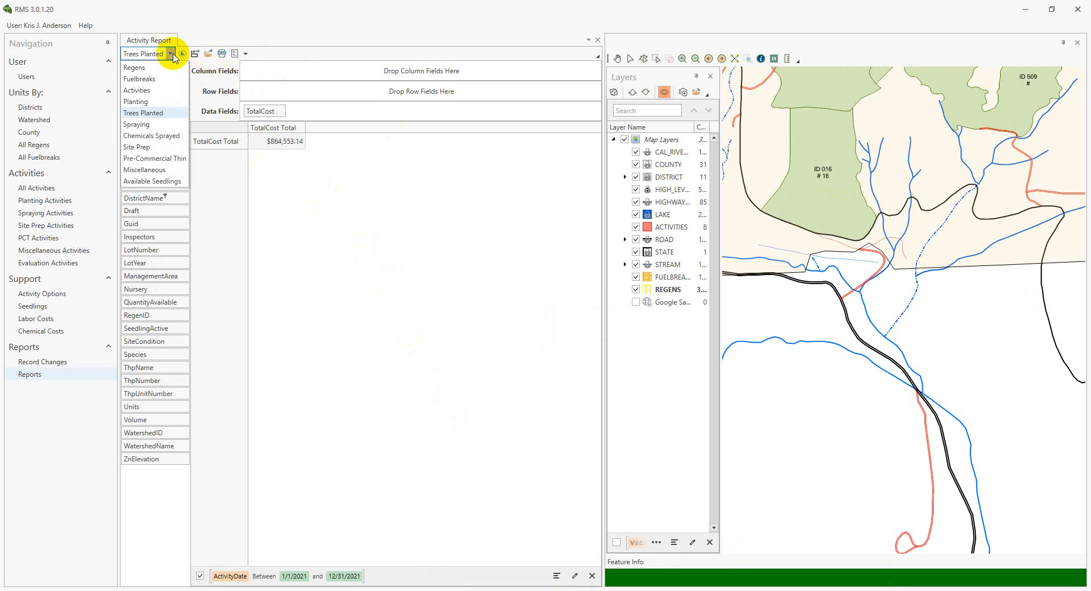
click(148, 135)
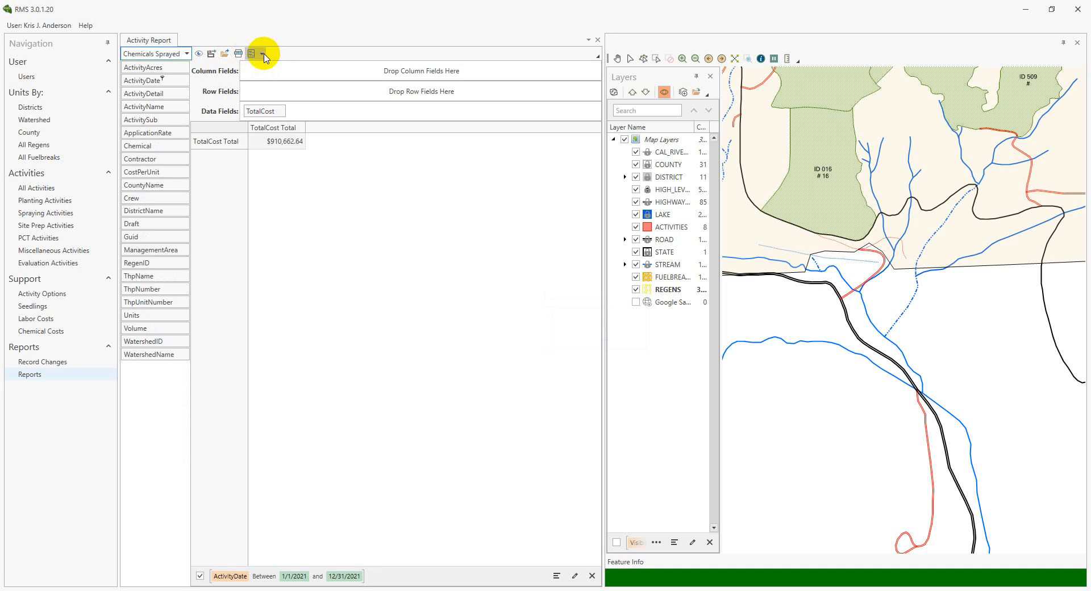
click(173, 53)
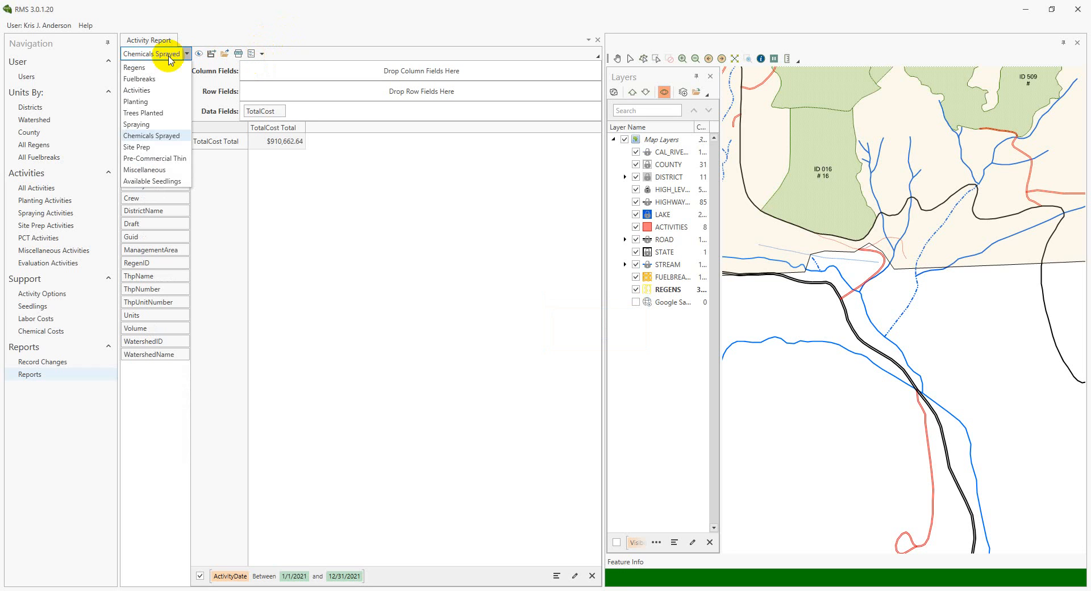